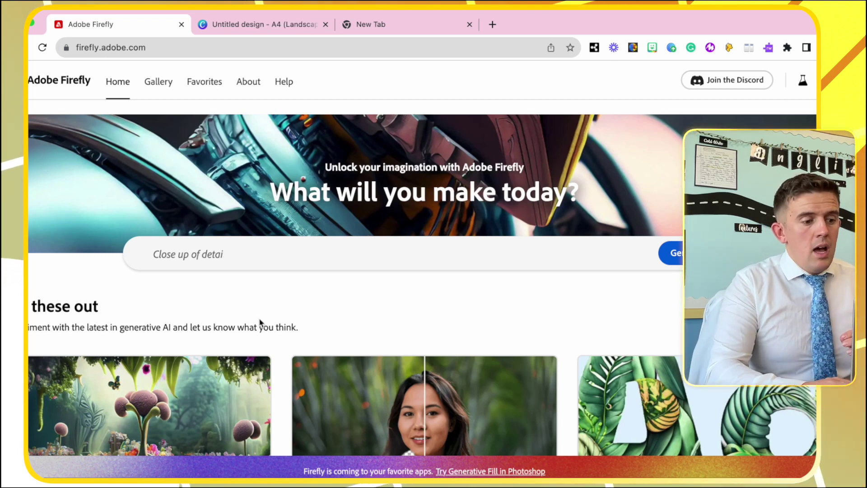
Scroll down the Firefly home page to find the Text effects feature card.
{"action": "scroll", "coordinate": [260, 322], "scroll_direction": "down", "scroll_amount": 1}
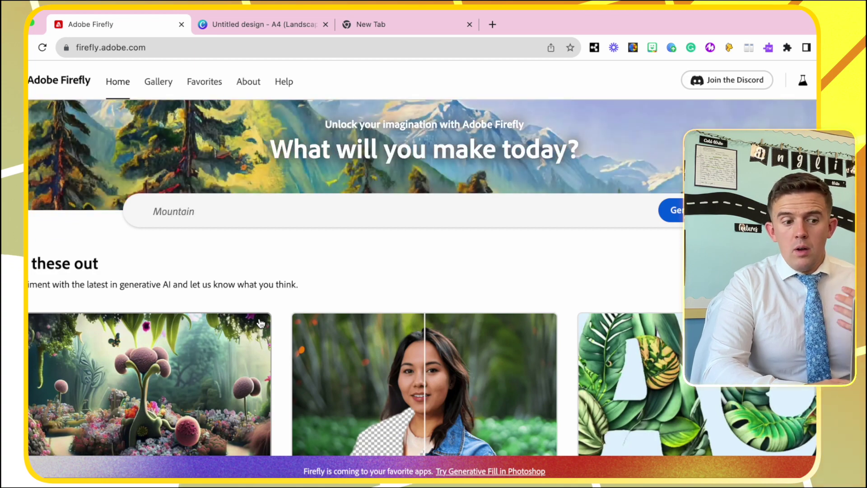
{"action": "scroll", "coordinate": [260, 322], "scroll_direction": "down", "scroll_amount": 1}
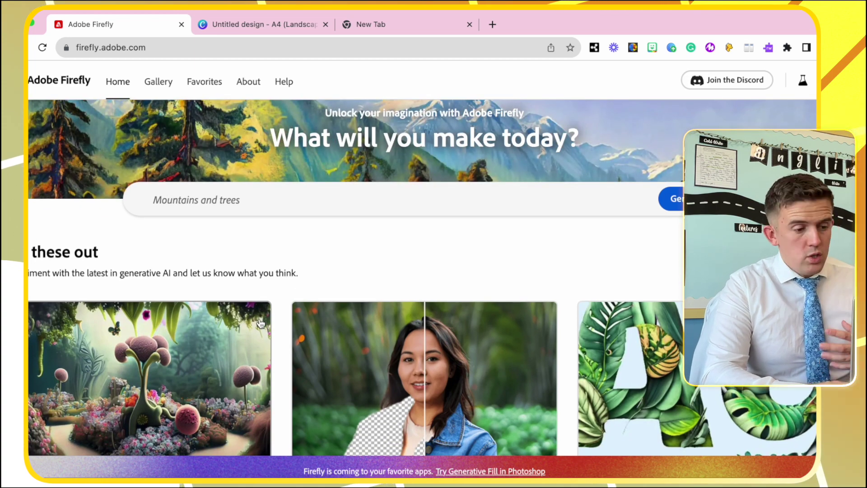
{"action": "scroll", "coordinate": [260, 323], "scroll_direction": "down", "scroll_amount": 1}
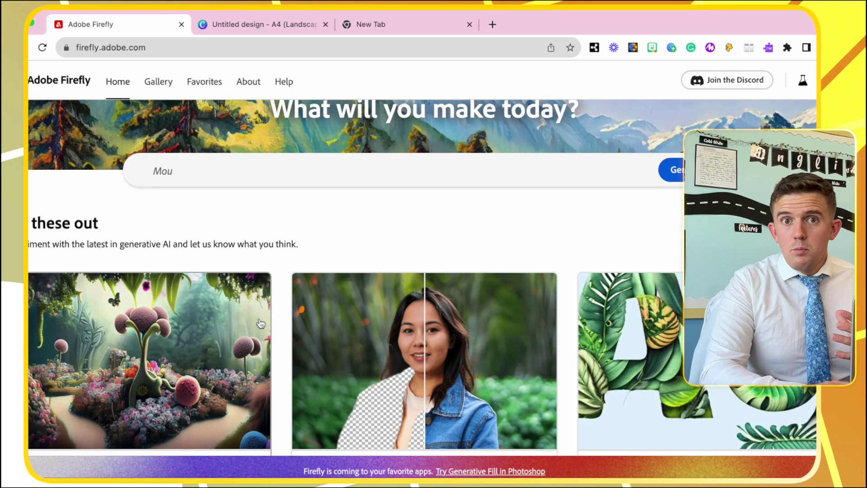
{"action": "scroll", "coordinate": [260, 323], "scroll_direction": "down", "scroll_amount": 5}
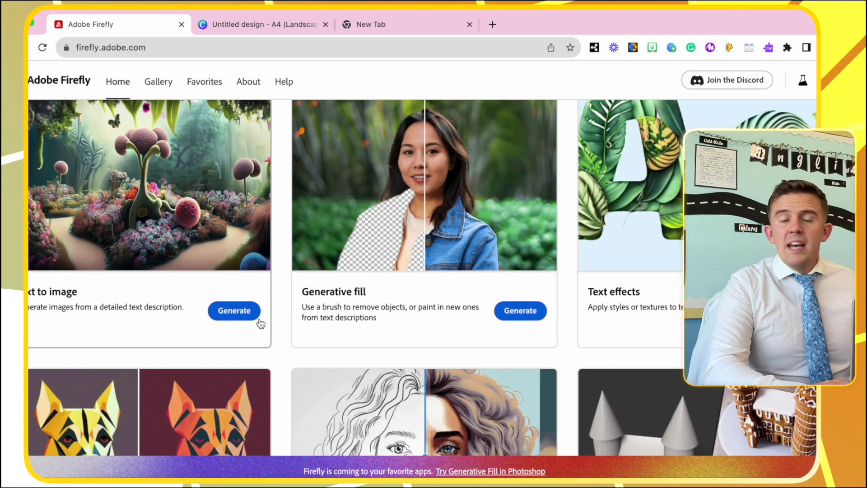
{"action": "scroll", "coordinate": [260, 324], "scroll_direction": "up", "scroll_amount": 1}
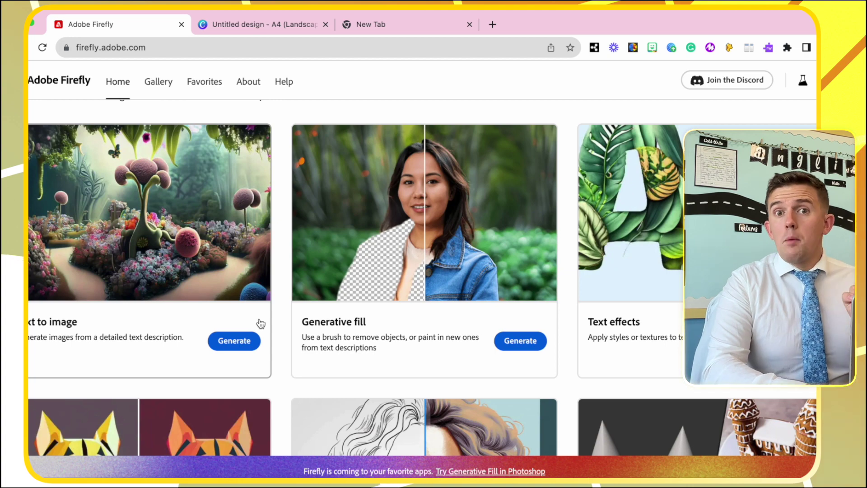
{"action": "scroll", "coordinate": [261, 323], "scroll_direction": "down", "scroll_amount": 1}
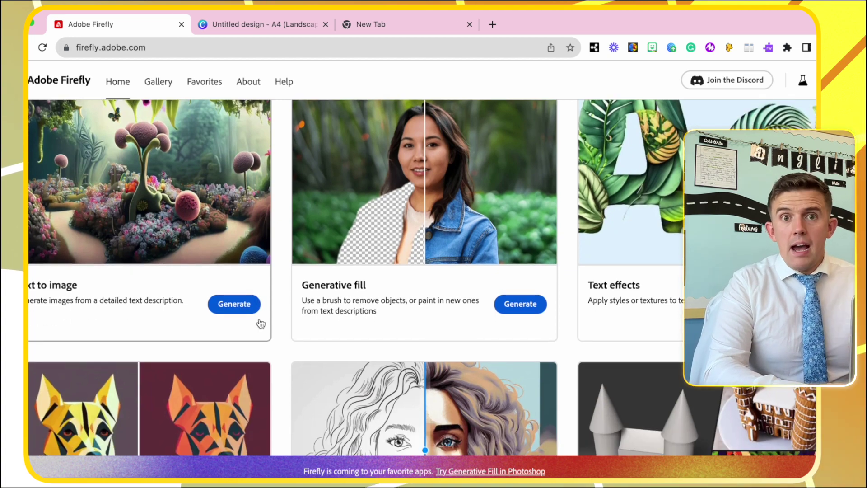
{"action": "scroll", "coordinate": [260, 323], "scroll_direction": "down", "scroll_amount": 1}
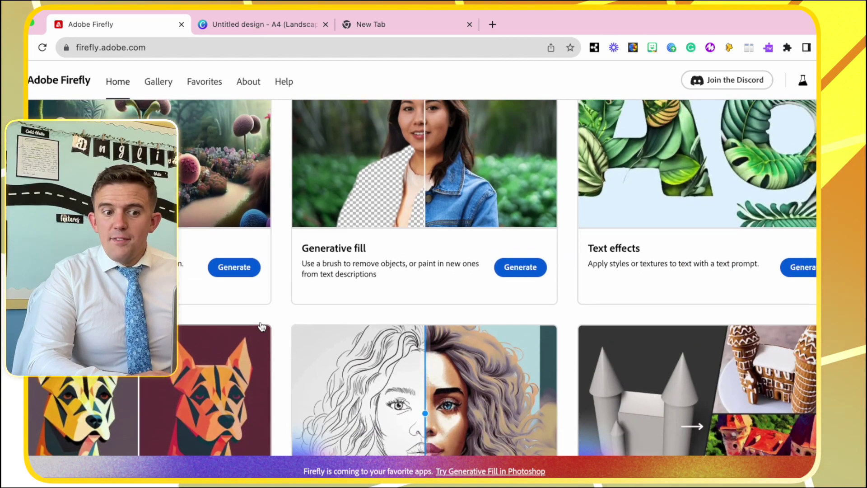
{"action": "scroll", "coordinate": [260, 324], "scroll_direction": "up", "scroll_amount": 3}
{"action": "scroll", "coordinate": [261, 326], "scroll_direction": "down", "scroll_amount": 7}
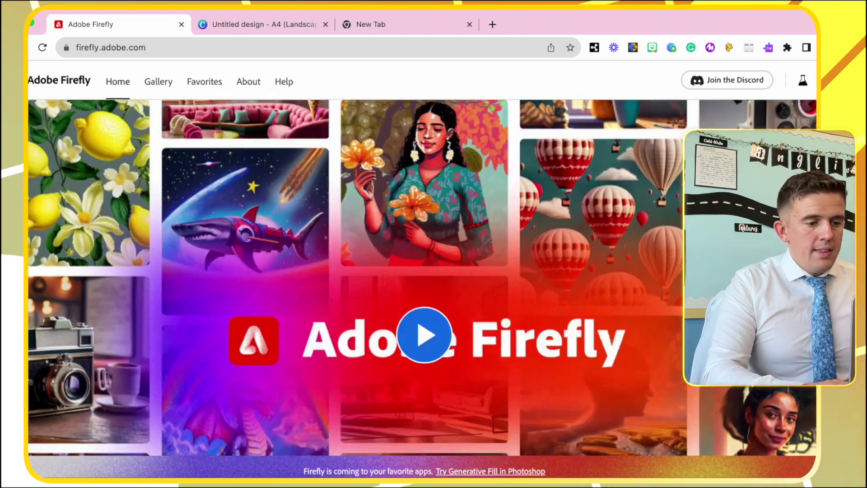
{"action": "scroll", "coordinate": [422, 277], "scroll_direction": "down", "scroll_amount": 15}
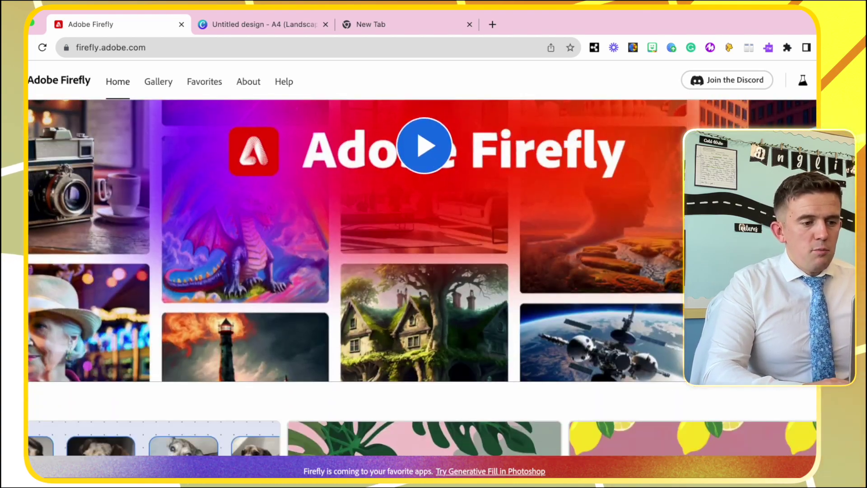
{"action": "scroll", "coordinate": [422, 278], "scroll_direction": "up", "scroll_amount": 3}
{"action": "scroll", "coordinate": [411, 264], "scroll_direction": "up", "scroll_amount": 10}
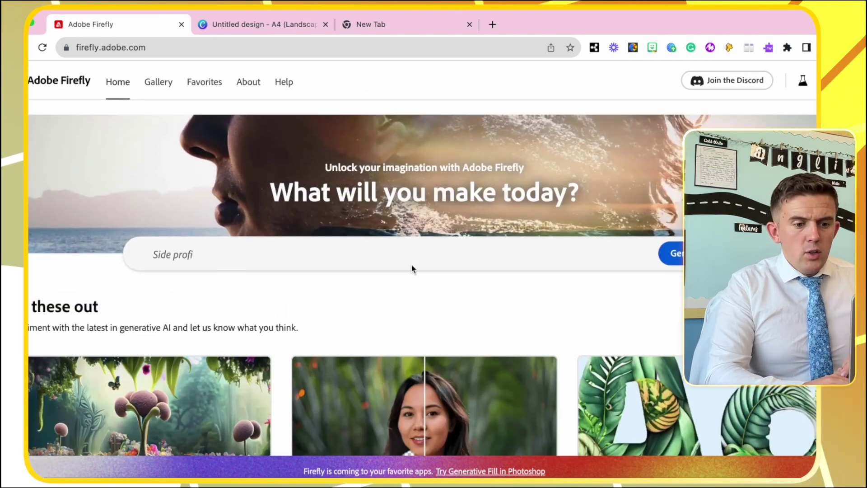
{"action": "scroll", "coordinate": [411, 264], "scroll_direction": "down", "scroll_amount": 5}
Open Firefly's Text effects generator and browse its gallery.
{"action": "left_click", "coordinate": [659, 284]}
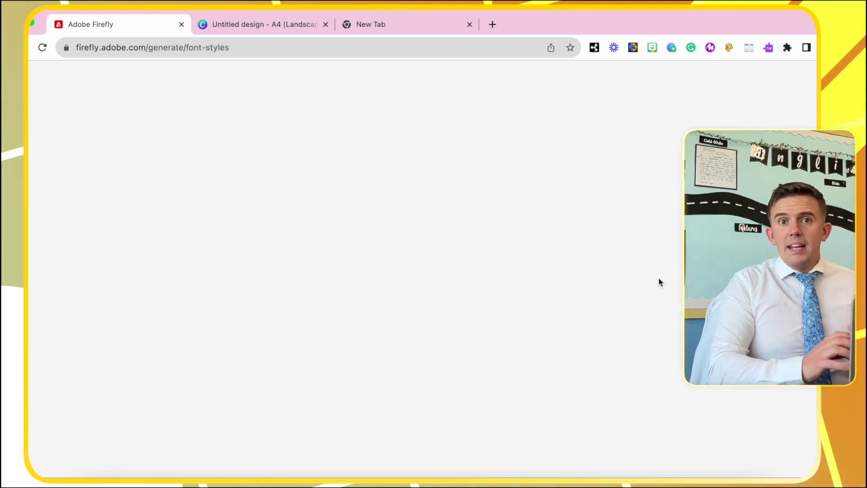
{"action": "scroll", "coordinate": [622, 316], "scroll_direction": "up", "scroll_amount": 6}
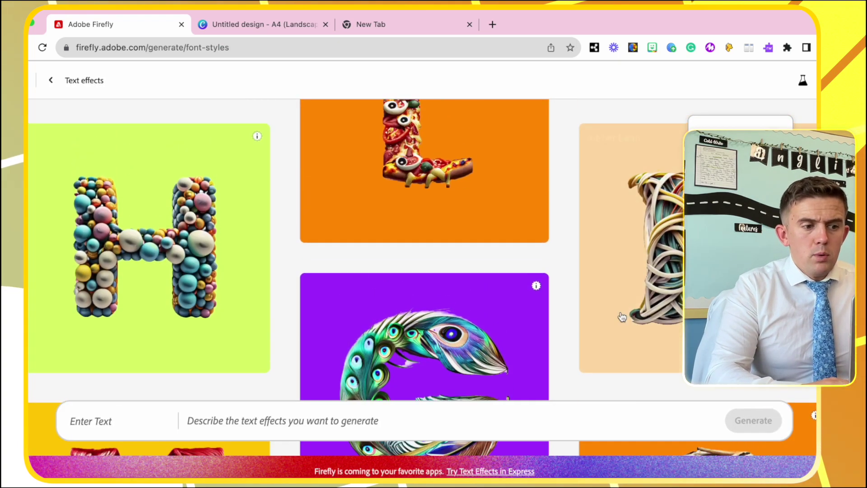
{"action": "scroll", "coordinate": [621, 316], "scroll_direction": "up", "scroll_amount": 5}
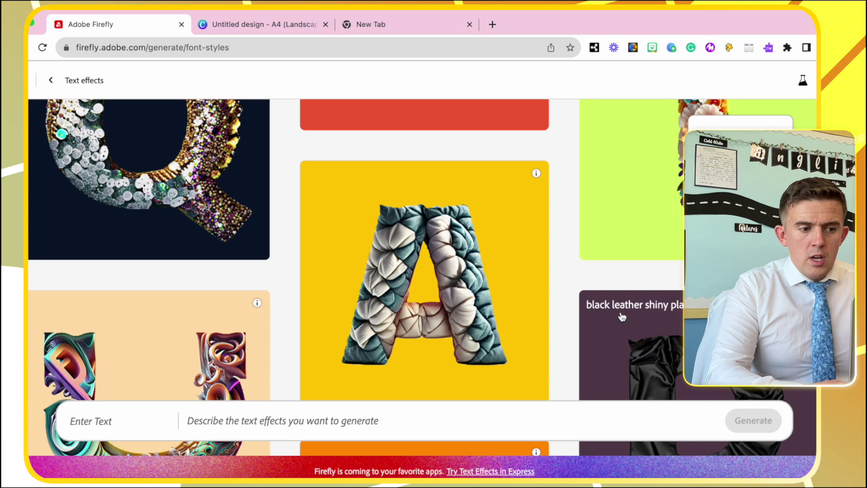
{"action": "mouse_move", "coordinate": [435, 300]}
{"action": "scroll", "coordinate": [436, 301], "scroll_direction": "down", "scroll_amount": 1}
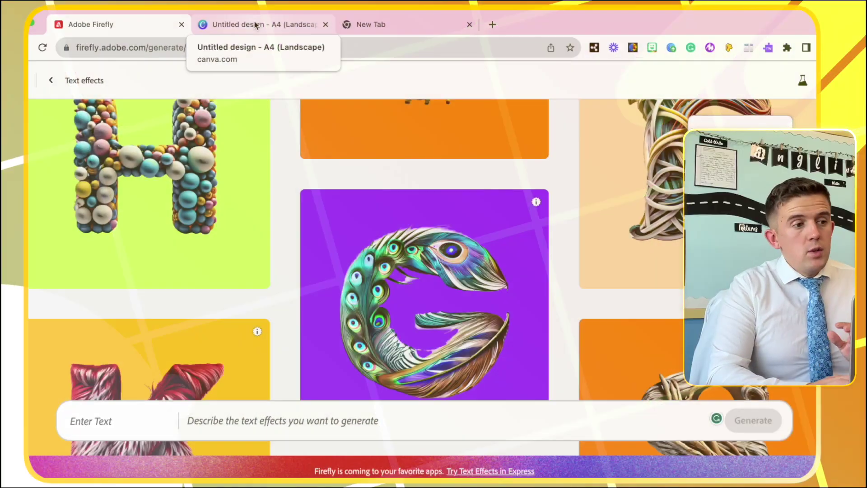
Switch to the Canva Untitled design and scroll its lettering pages back to page 1.
{"action": "left_click", "coordinate": [255, 25]}
{"action": "scroll", "coordinate": [471, 277], "scroll_direction": "down", "scroll_amount": 20}
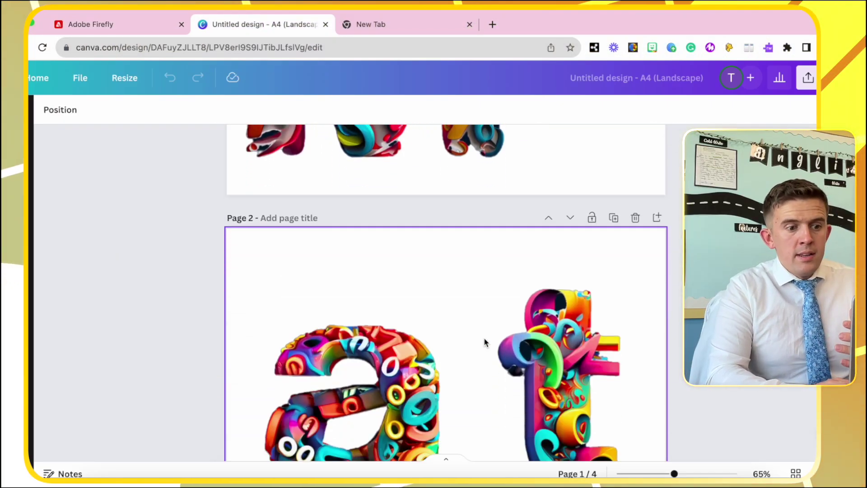
{"action": "scroll", "coordinate": [484, 337], "scroll_direction": "down", "scroll_amount": 3}
{"action": "scroll", "coordinate": [483, 337], "scroll_direction": "up", "scroll_amount": 20}
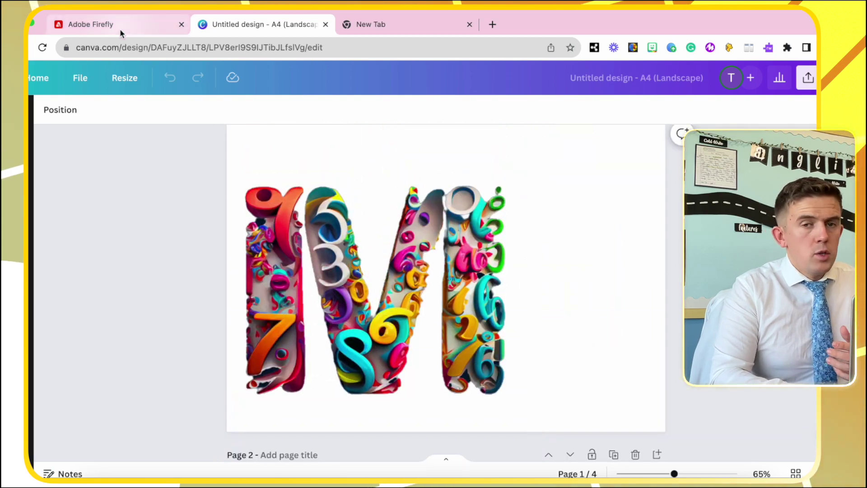
Generate the word 'Egypt' with a 'papyrus leaves' text effect.
{"action": "left_click", "coordinate": [120, 29]}
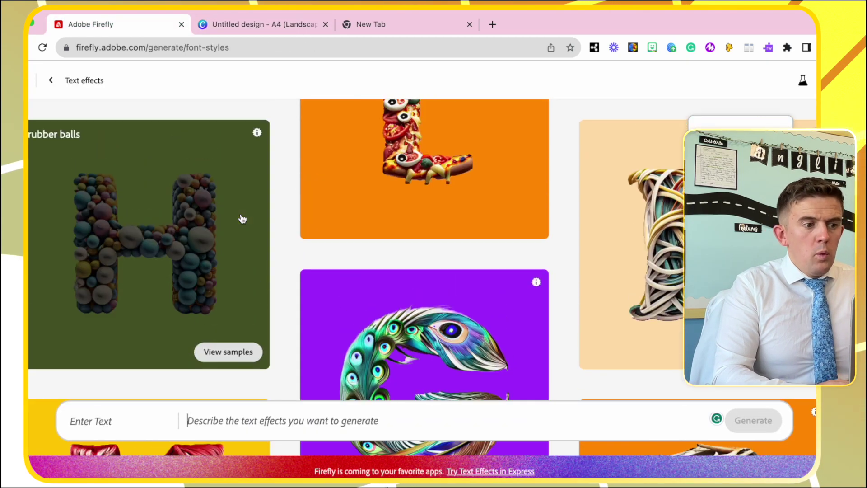
{"action": "scroll", "coordinate": [242, 218], "scroll_direction": "down", "scroll_amount": 5}
{"action": "scroll", "coordinate": [242, 218], "scroll_direction": "down", "scroll_amount": 5}
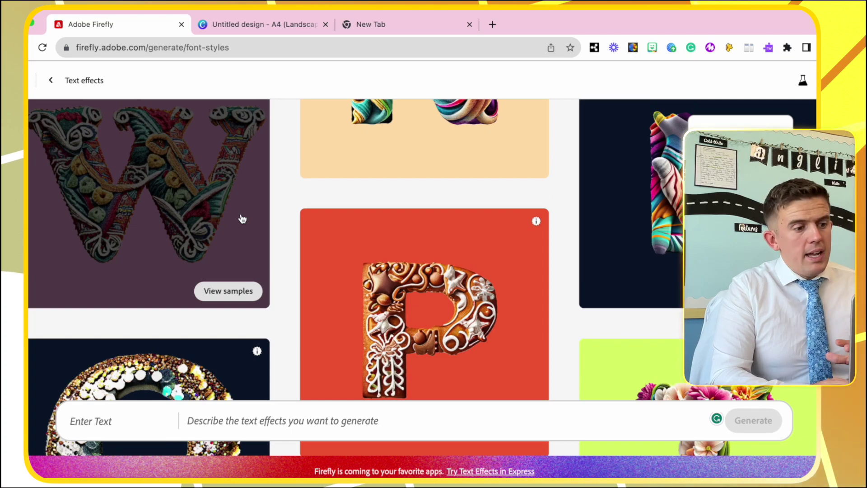
{"action": "scroll", "coordinate": [168, 331], "scroll_direction": "down", "scroll_amount": 15}
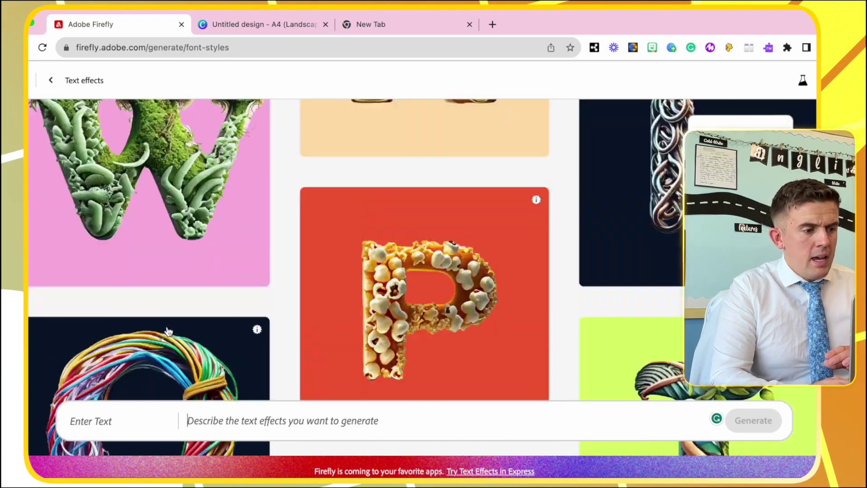
{"action": "scroll", "coordinate": [168, 331], "scroll_direction": "up", "scroll_amount": 1}
{"action": "left_click", "coordinate": [93, 420]}
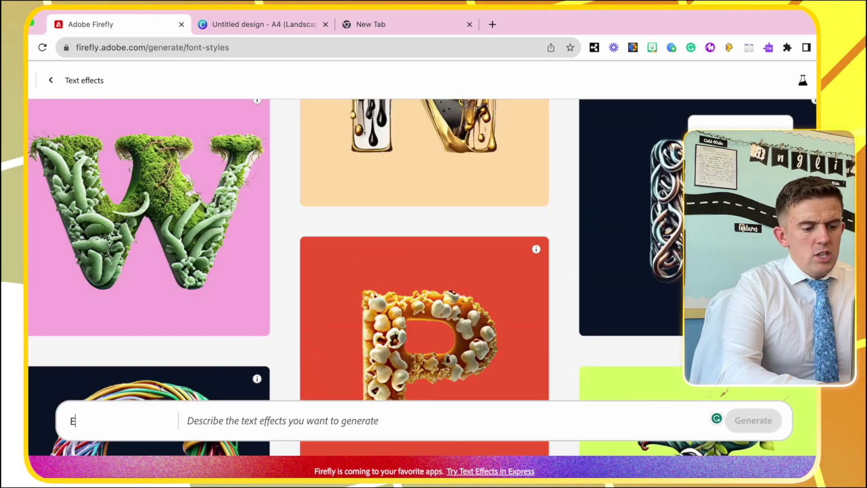
{"action": "type", "text": "Egypt"}
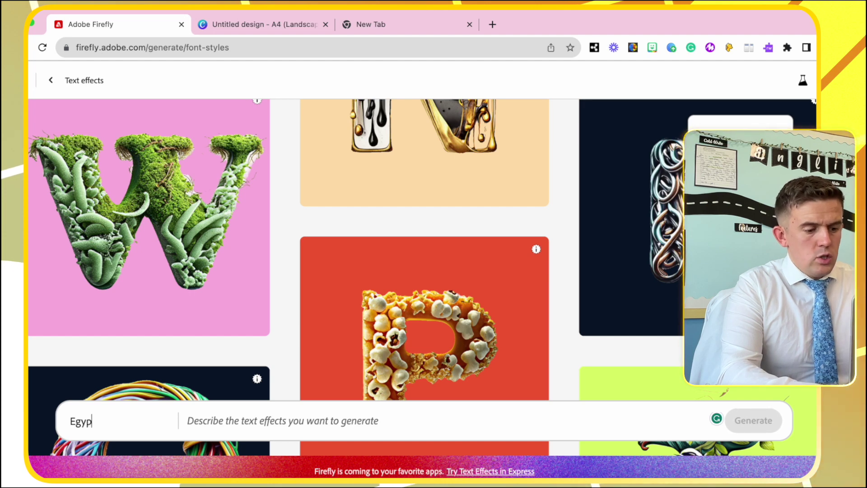
{"action": "left_click", "coordinate": [254, 419]}
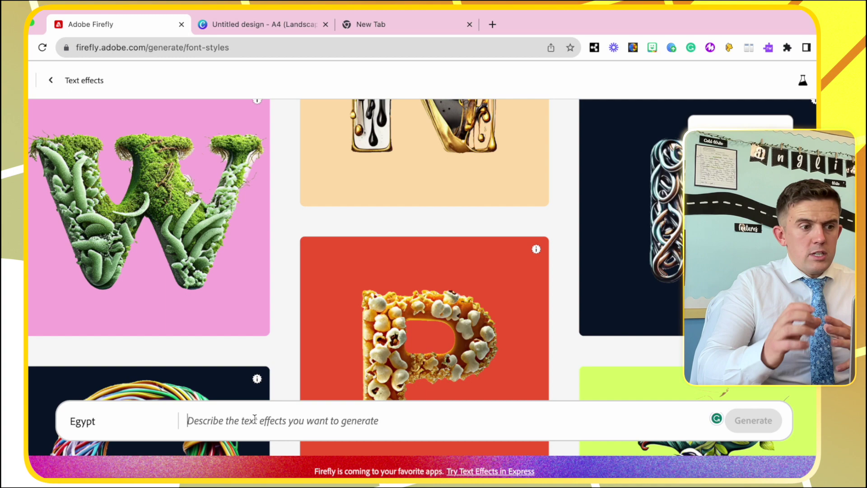
{"action": "type", "text": "pa"}
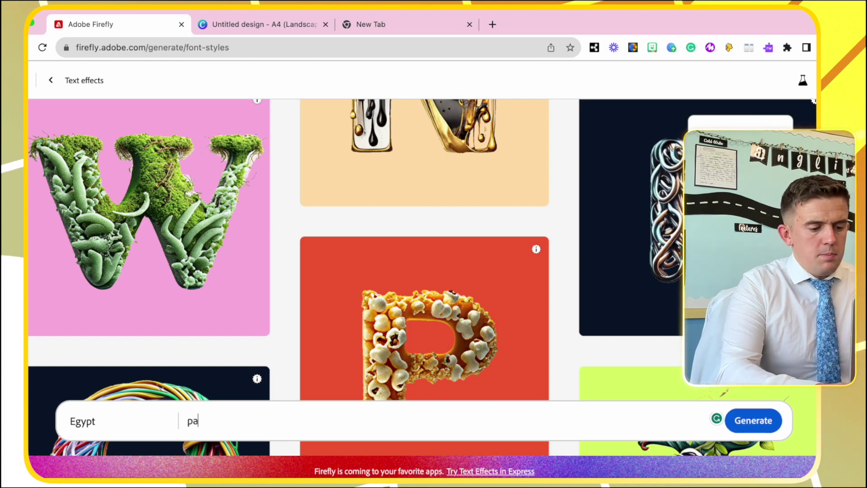
{"action": "type", "text": "pyrus leaves"}
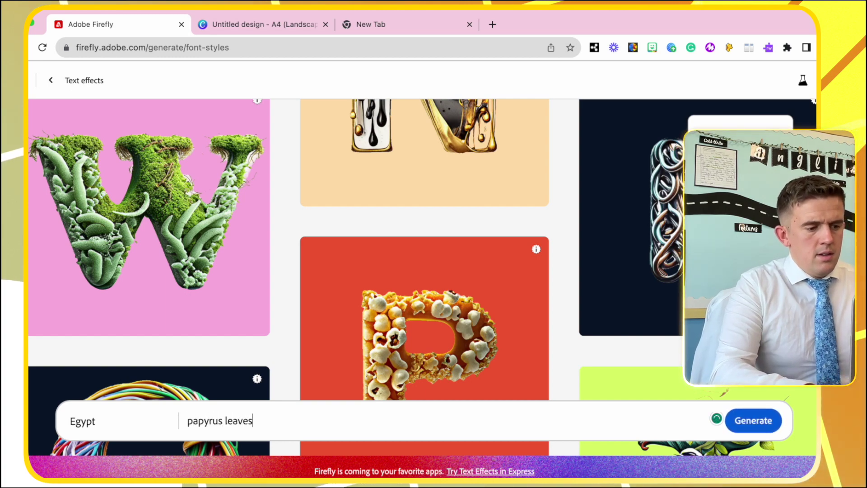
{"action": "key", "text": "Return"}
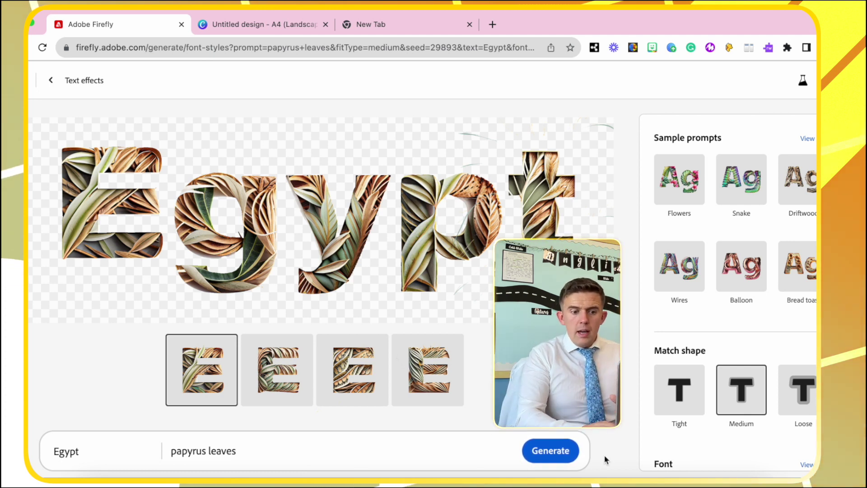
Regenerate with Match shape set to Tight and load the first variation.
{"action": "left_click", "coordinate": [694, 392]}
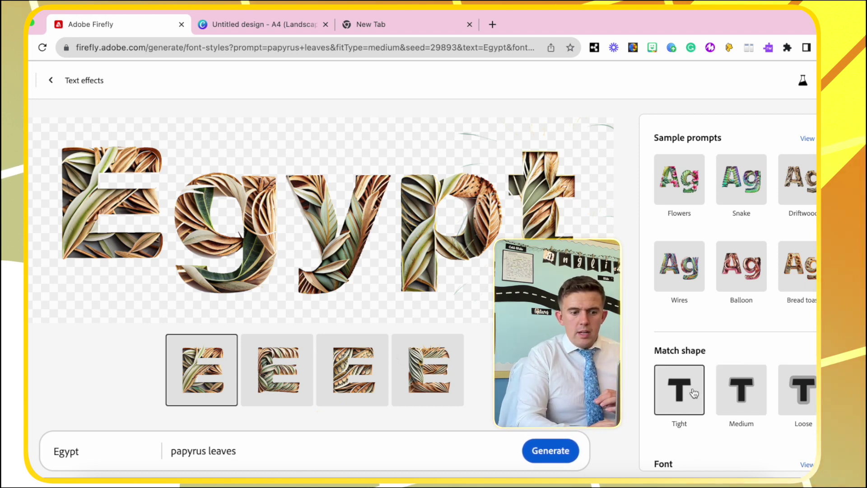
{"action": "left_click", "coordinate": [550, 451]}
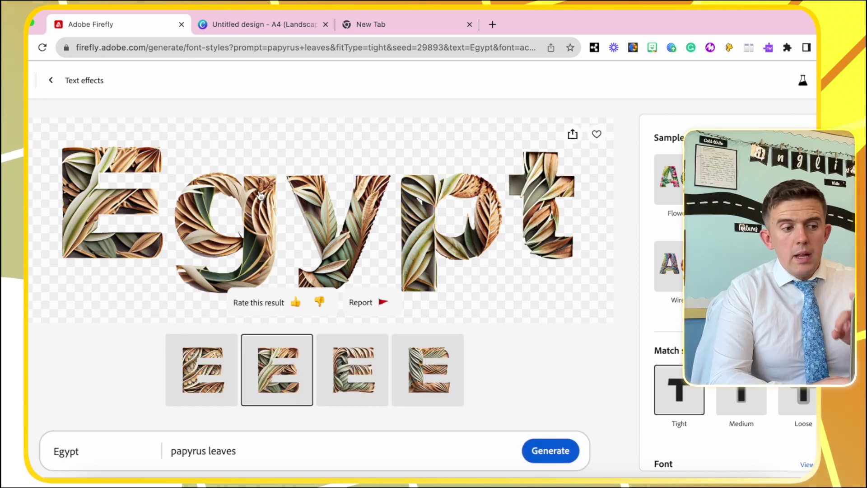
{"action": "left_click", "coordinate": [208, 366]}
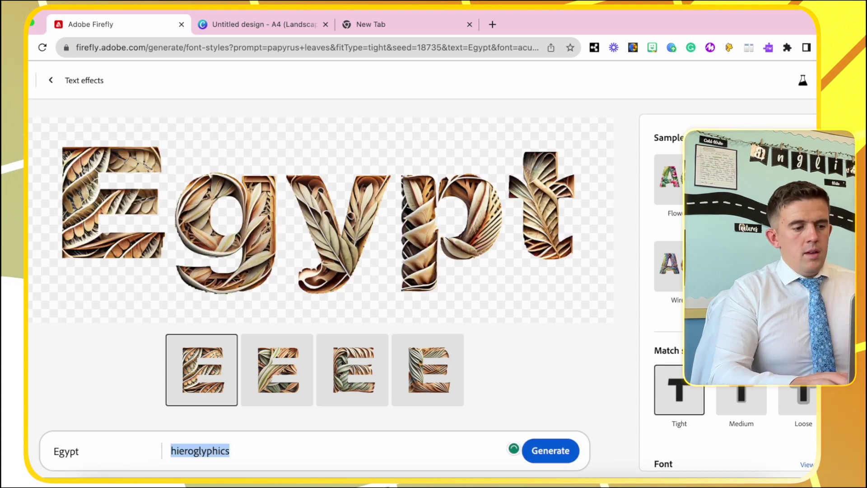
Replace the prompt with 'hieroglyphics' to restyle the Egypt lettering.
{"action": "key", "text": "BackSpace"}
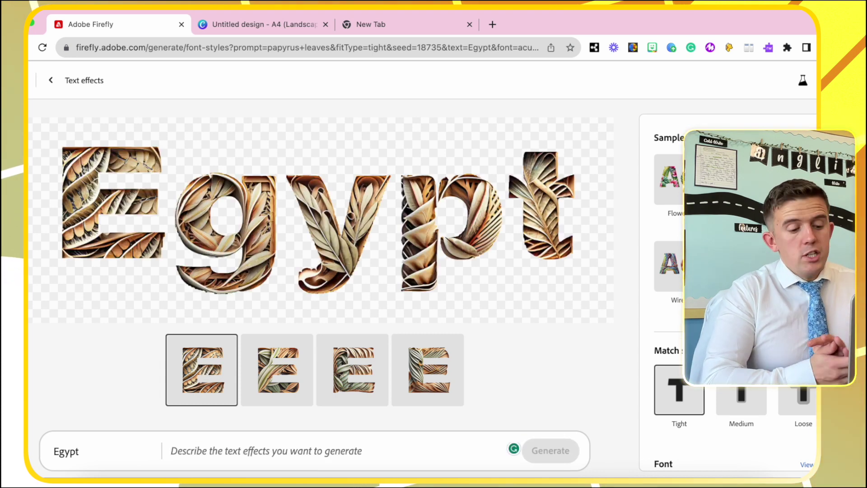
{"action": "type", "text": "hieroglyphics"}
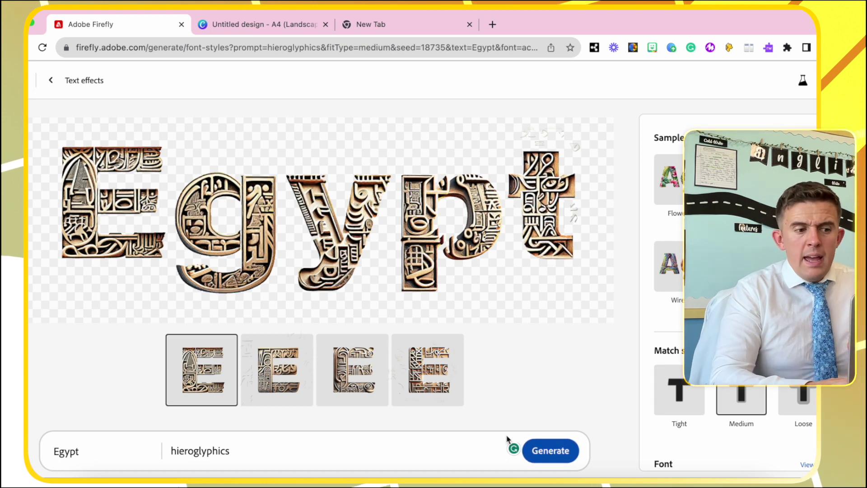
{"action": "mouse_move", "coordinate": [471, 208]}
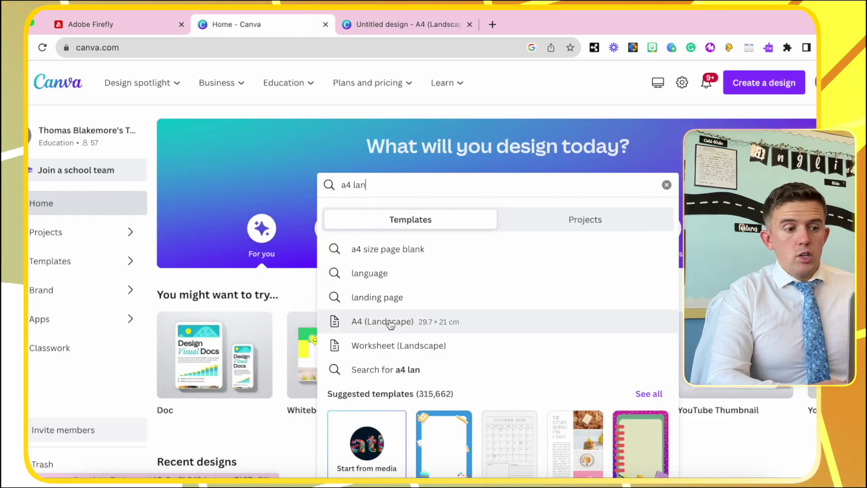
Create a blank A4 (Landscape) document from the Canva search suggestions.
{"action": "left_click", "coordinate": [390, 323]}
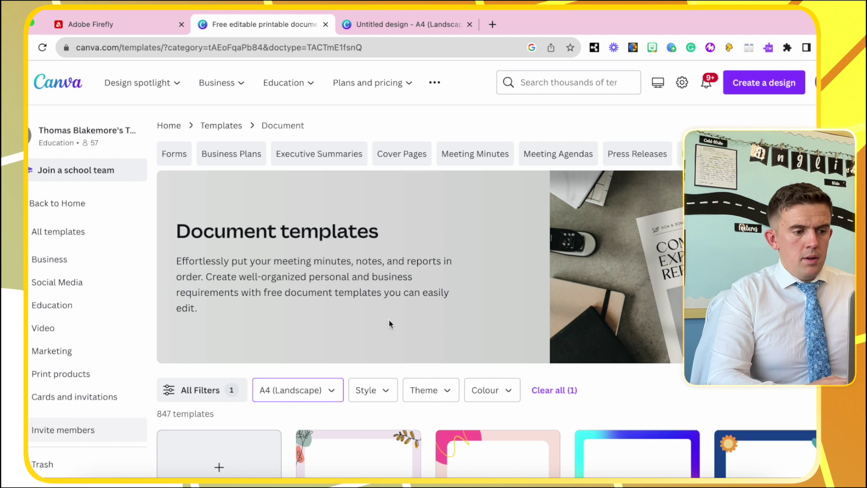
{"action": "scroll", "coordinate": [257, 412], "scroll_direction": "down", "scroll_amount": 2}
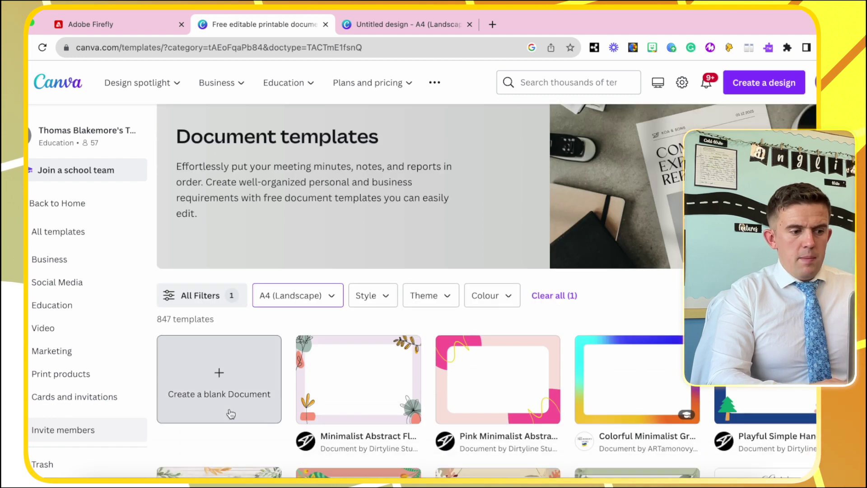
{"action": "left_click", "coordinate": [229, 373]}
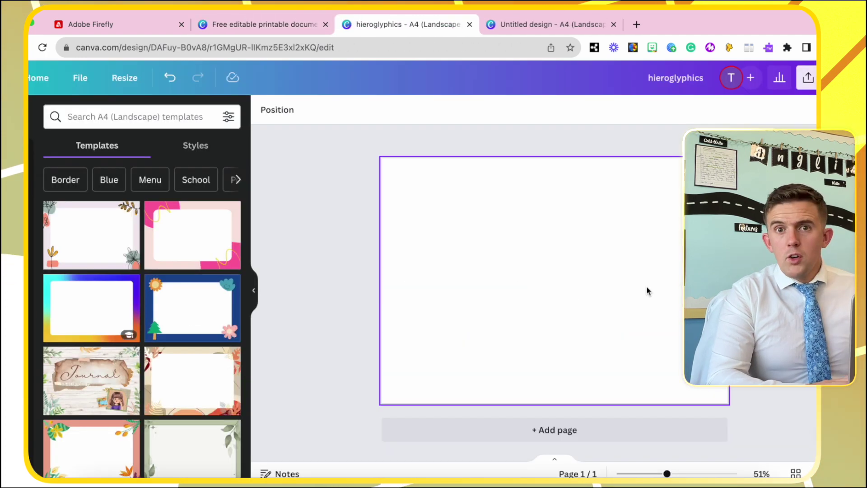
{"action": "left_click", "coordinate": [121, 17]}
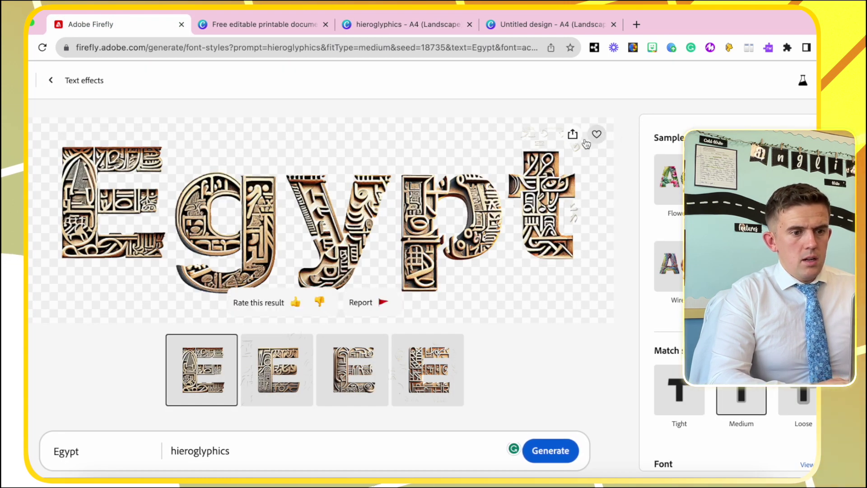
Copy the hieroglyphic Egypt image from Firefly and paste it onto the blank Canva page.
{"action": "left_click", "coordinate": [572, 134]}
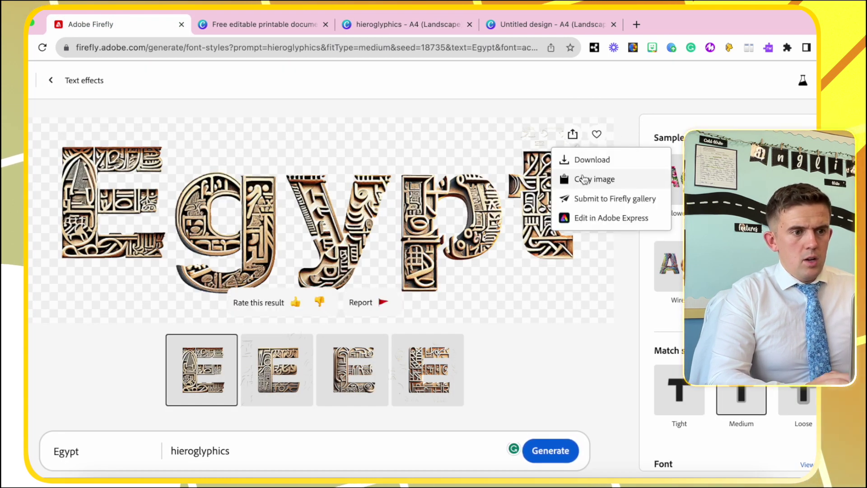
{"action": "left_click", "coordinate": [584, 179]}
{"action": "left_click", "coordinate": [368, 25]}
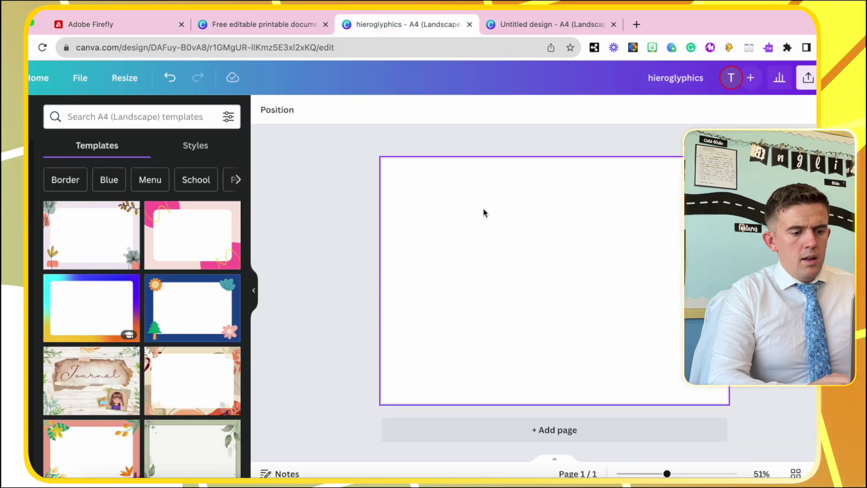
{"action": "key", "text": "super+v"}
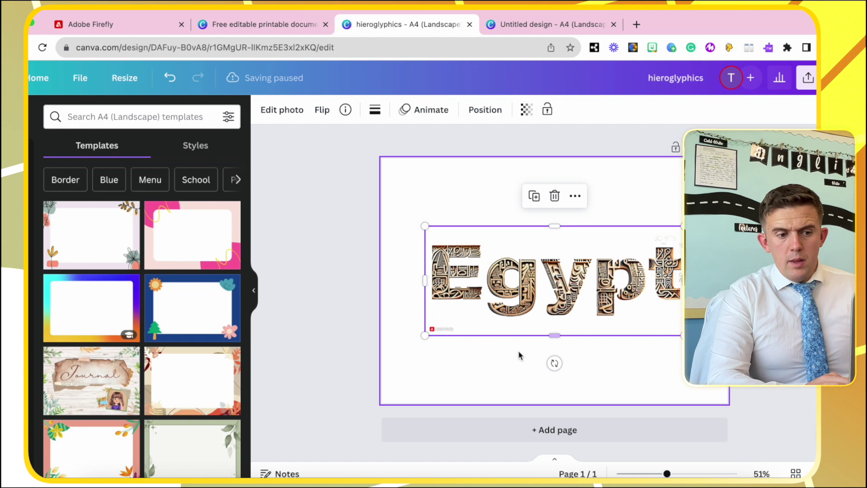
Crop a little off the image's bottom and nudge it up on the page.
{"action": "left_click_drag", "start_coordinate": [552, 329], "coordinate": [554, 324]}
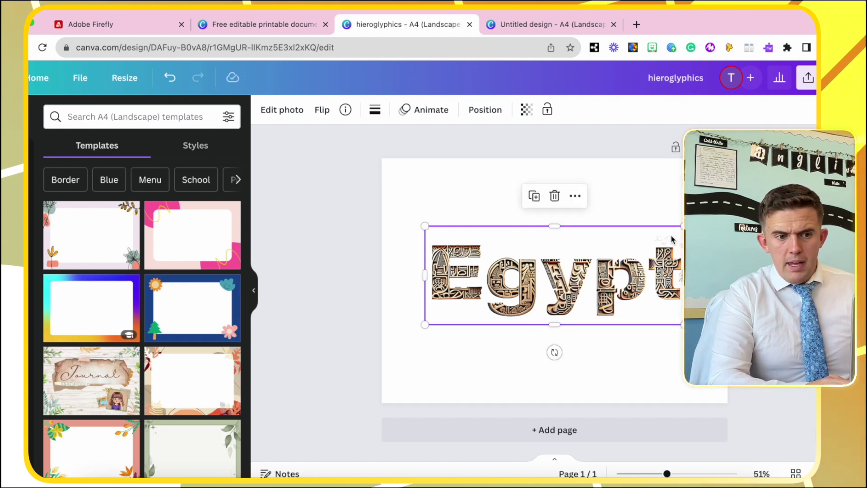
{"action": "left_click_drag", "start_coordinate": [673, 232], "coordinate": [666, 229]}
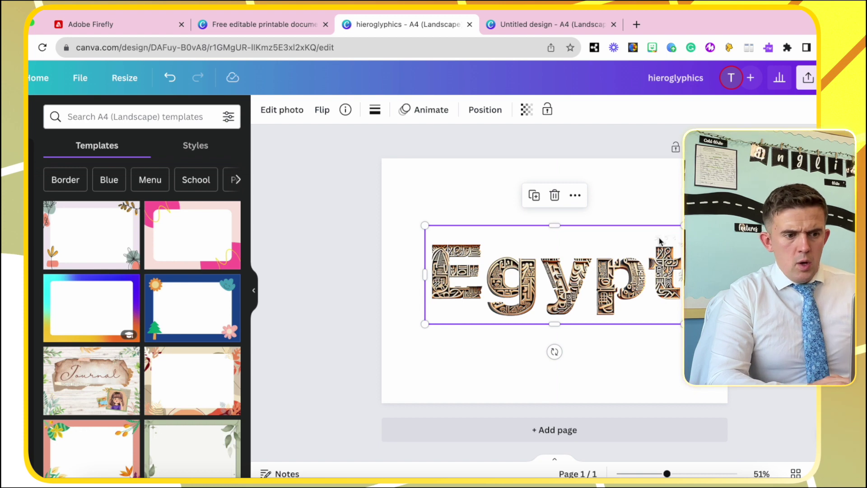
{"action": "left_click", "coordinate": [269, 110]}
Remove the background, restoring the E, g, y and t with a size-50 brush, then erase leftovers.
{"action": "left_click", "coordinate": [78, 211]}
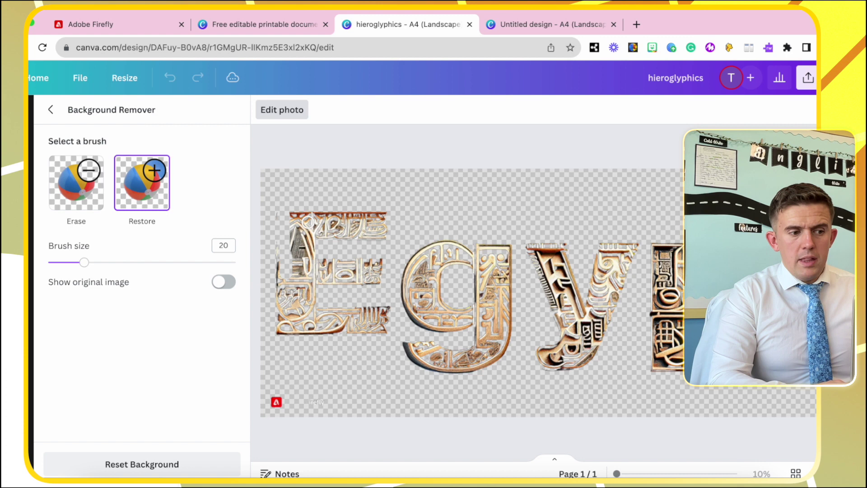
{"action": "left_click_drag", "start_coordinate": [296, 259], "coordinate": [285, 221]}
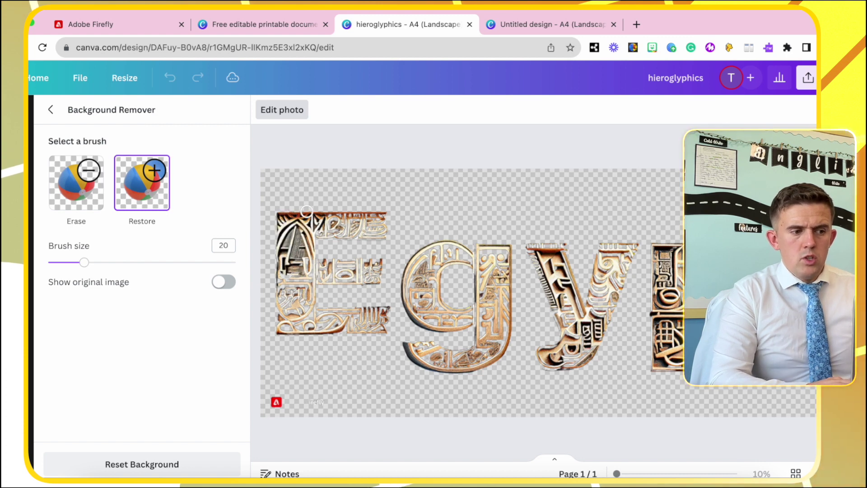
{"action": "left_click_drag", "start_coordinate": [84, 263], "coordinate": [141, 264]}
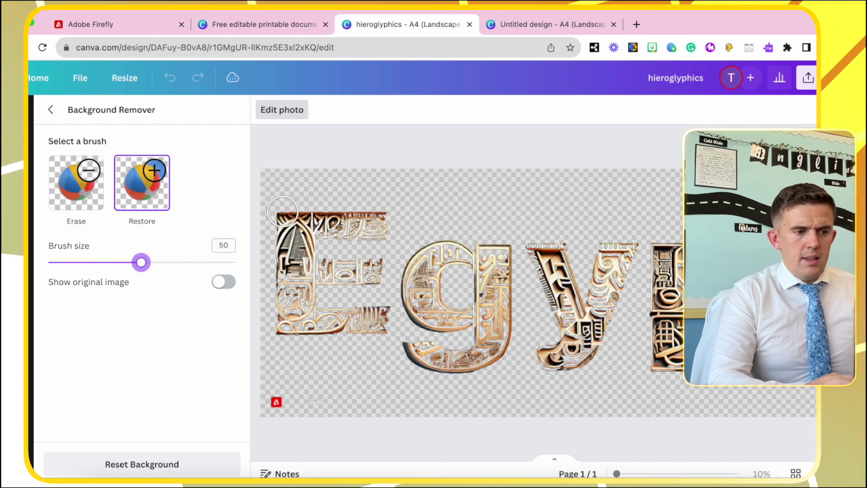
{"action": "mouse_move", "coordinate": [283, 210]}
{"action": "left_mouse_down"}
{"action": "mouse_move", "coordinate": [289, 307]}
{"action": "mouse_move", "coordinate": [325, 325]}
{"action": "mouse_move", "coordinate": [379, 271]}
{"action": "mouse_move", "coordinate": [362, 296]}
{"action": "mouse_move", "coordinate": [375, 330]}
{"action": "mouse_move", "coordinate": [478, 271]}
{"action": "mouse_move", "coordinate": [420, 262]}
{"action": "mouse_move", "coordinate": [411, 293]}
{"action": "mouse_move", "coordinate": [454, 316]}
{"action": "mouse_move", "coordinate": [477, 314]}
{"action": "left_mouse_up"}
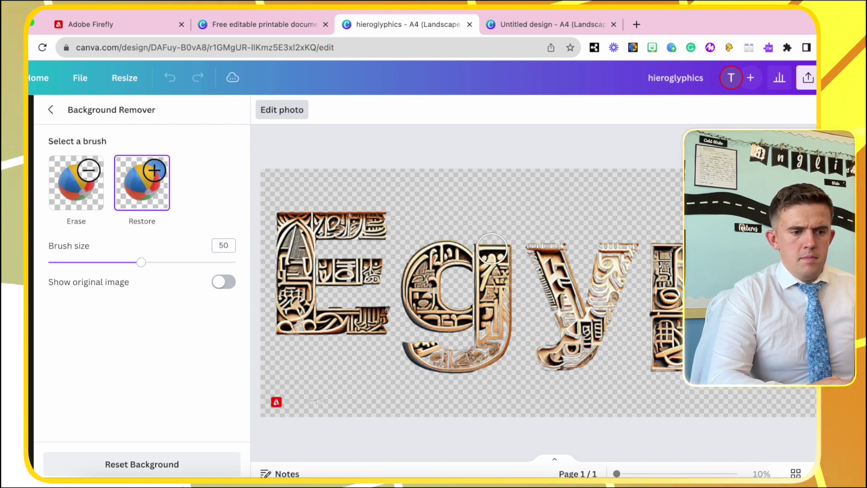
{"action": "mouse_move", "coordinate": [492, 248]}
{"action": "left_mouse_down"}
{"action": "mouse_move", "coordinate": [483, 343]}
{"action": "mouse_move", "coordinate": [419, 361]}
{"action": "mouse_move", "coordinate": [478, 357]}
{"action": "mouse_move", "coordinate": [549, 248]}
{"action": "mouse_move", "coordinate": [623, 257]}
{"action": "mouse_move", "coordinate": [592, 294]}
{"action": "mouse_move", "coordinate": [575, 351]}
{"action": "mouse_move", "coordinate": [654, 280]}
{"action": "mouse_move", "coordinate": [652, 312]}
{"action": "mouse_move", "coordinate": [672, 292]}
{"action": "mouse_move", "coordinate": [711, 293]}
{"action": "mouse_move", "coordinate": [684, 309]}
{"action": "mouse_move", "coordinate": [668, 355]}
{"action": "mouse_move", "coordinate": [703, 334]}
{"action": "mouse_move", "coordinate": [720, 275]}
{"action": "mouse_move", "coordinate": [698, 253]}
{"action": "mouse_move", "coordinate": [753, 269]}
{"action": "mouse_move", "coordinate": [752, 292]}
{"action": "left_mouse_up"}
{"action": "left_click_drag", "start_coordinate": [787, 217], "coordinate": [757, 233]}
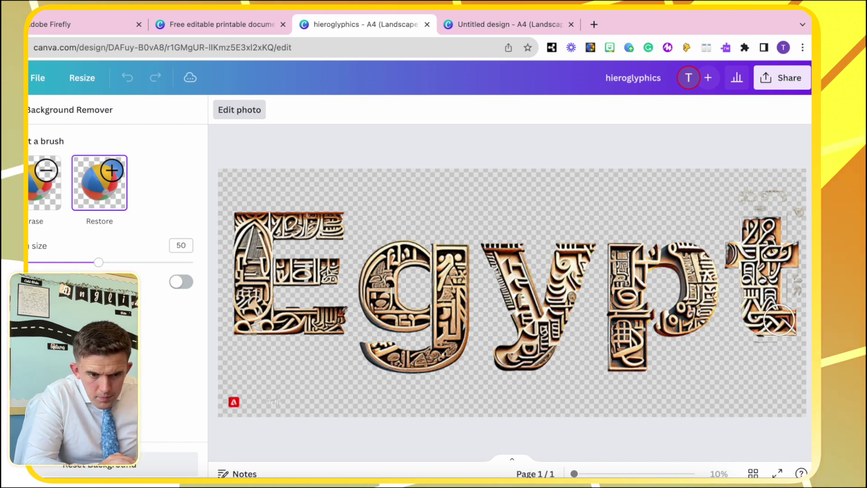
{"action": "left_click", "coordinate": [45, 182]}
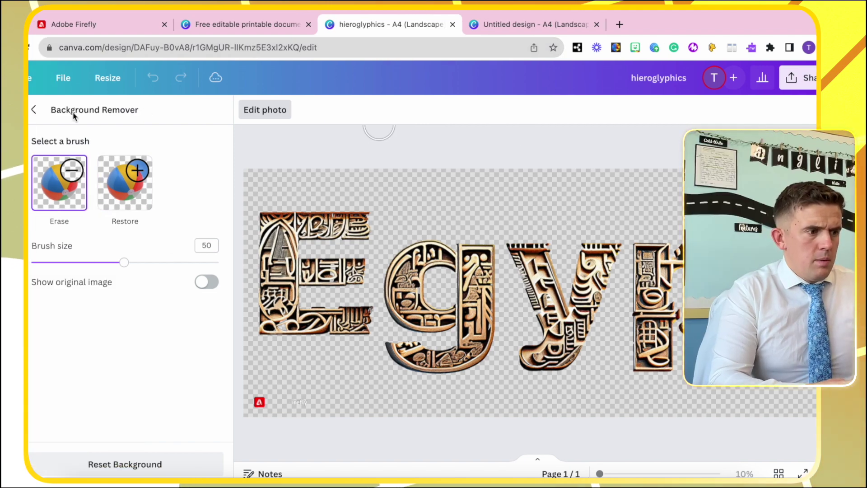
{"action": "left_click", "coordinate": [39, 111]}
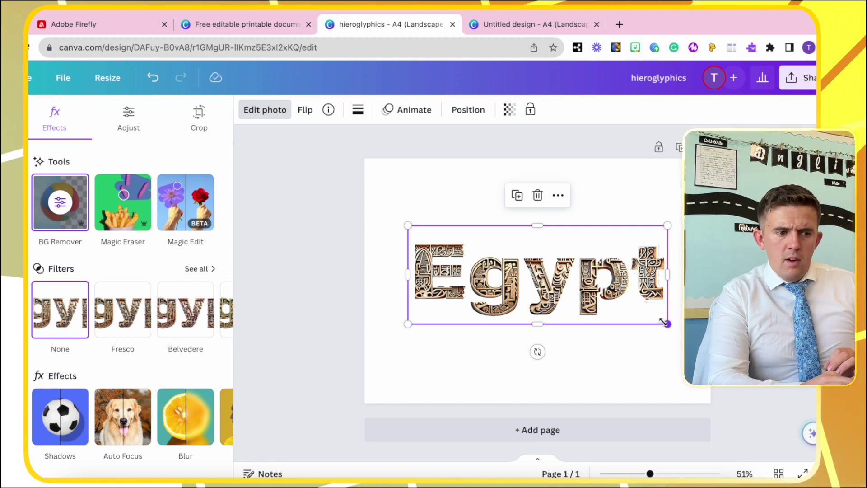
Enlarge and position the lettering until only the E fills page 1.
{"action": "left_click_drag", "start_coordinate": [663, 321], "coordinate": [842, 389]}
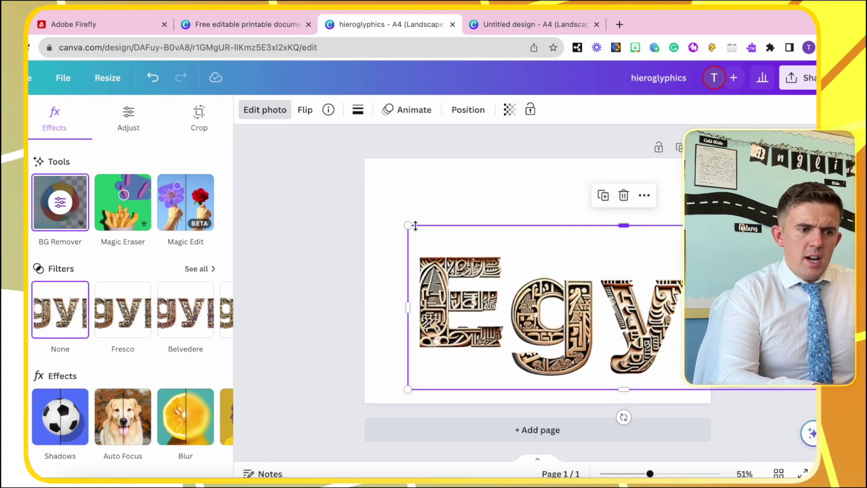
{"action": "left_click_drag", "start_coordinate": [408, 225], "coordinate": [316, 145]}
{"action": "left_click_drag", "start_coordinate": [405, 245], "coordinate": [689, 300]}
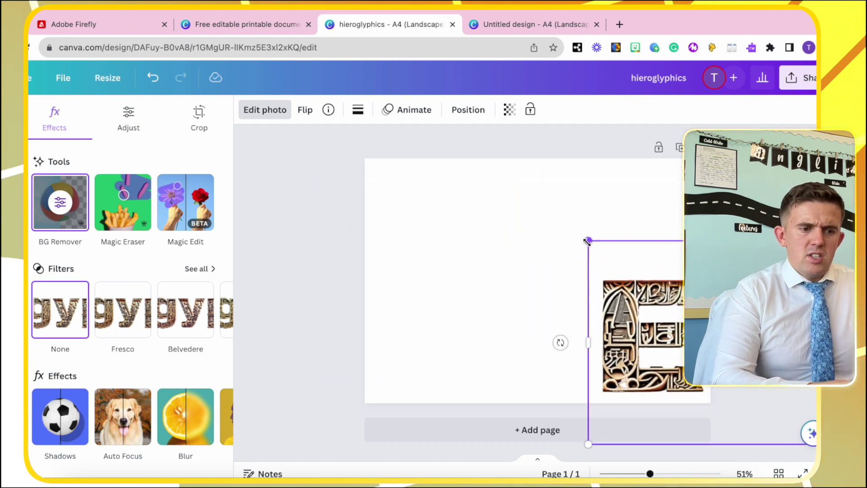
{"action": "left_click_drag", "start_coordinate": [448, 172], "coordinate": [339, 148]}
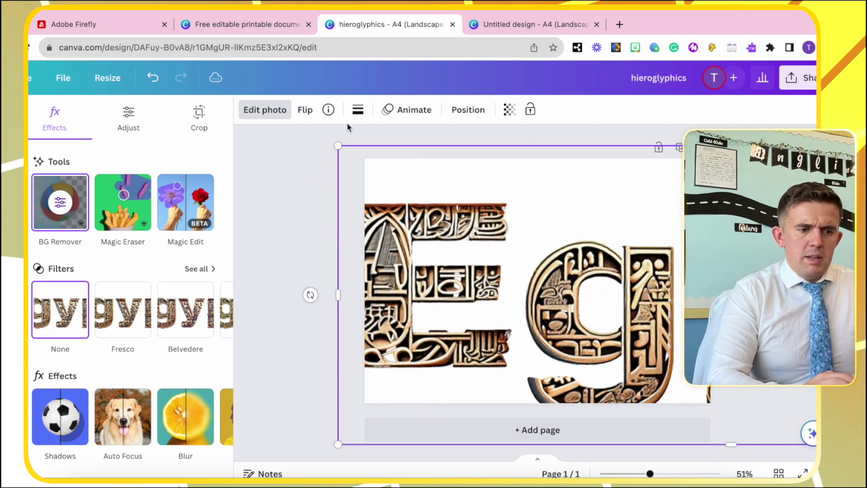
{"action": "left_click_drag", "start_coordinate": [544, 280], "coordinate": [622, 286]}
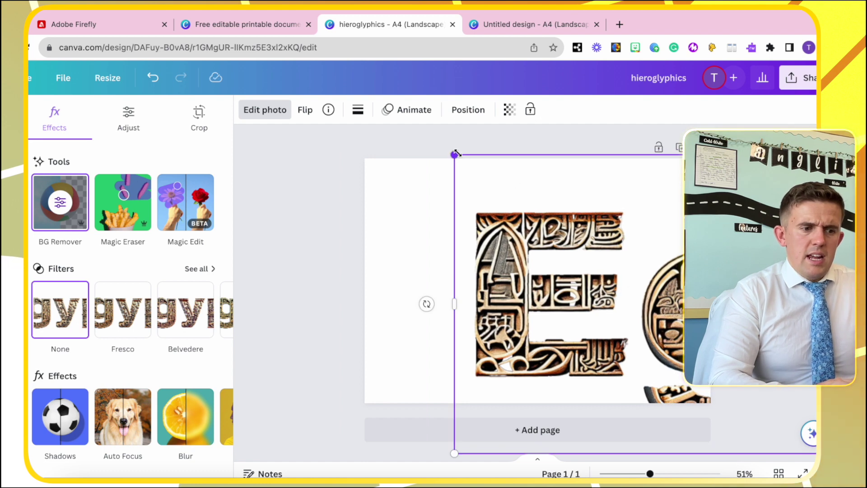
{"action": "left_click_drag", "start_coordinate": [455, 154], "coordinate": [364, 99]}
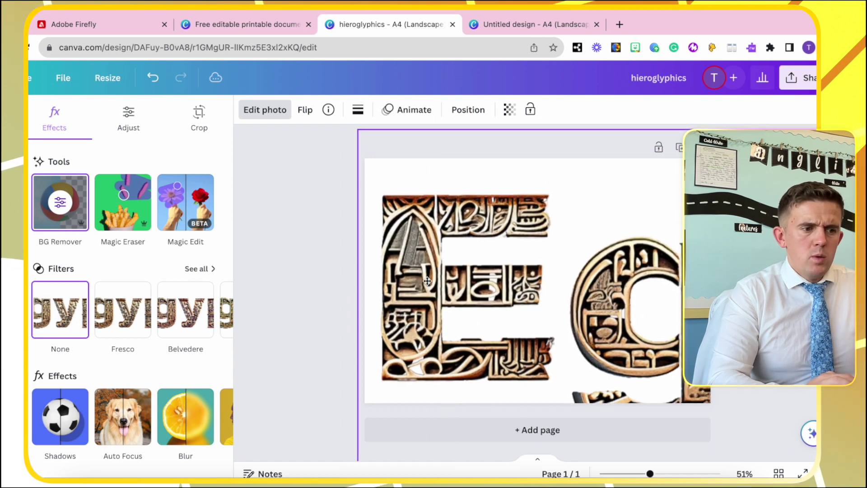
{"action": "left_click_drag", "start_coordinate": [427, 281], "coordinate": [434, 283]}
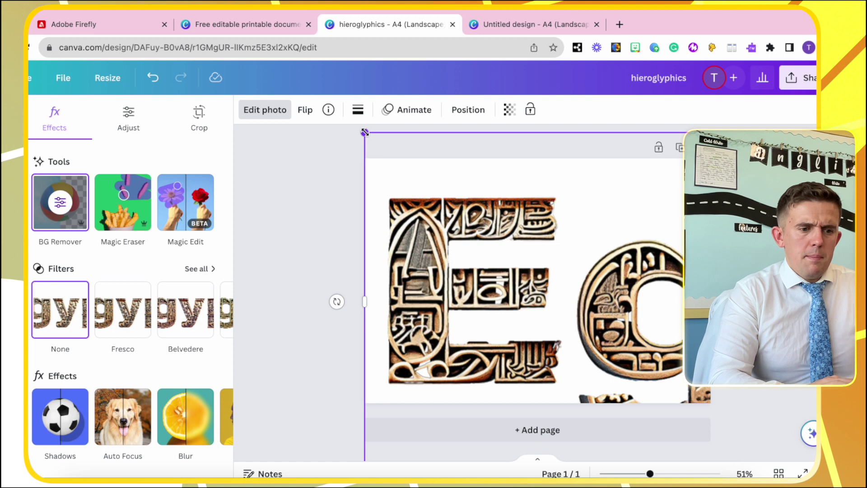
{"action": "left_click_drag", "start_coordinate": [365, 132], "coordinate": [400, 145]}
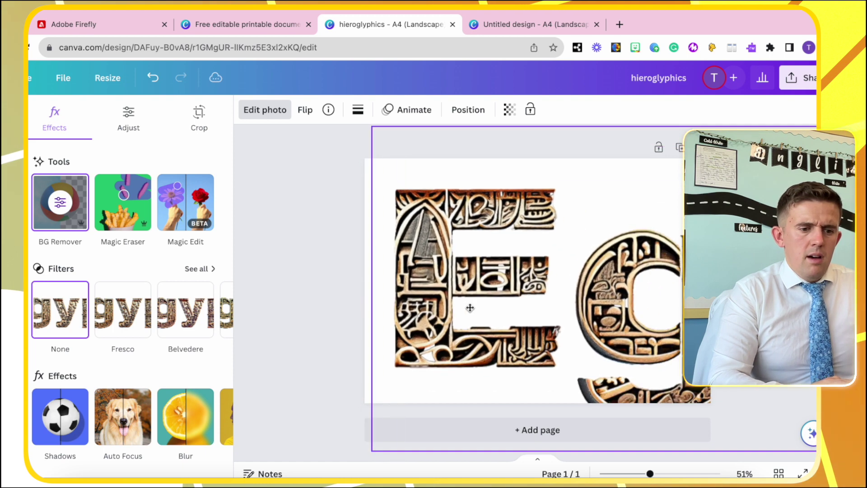
{"action": "left_click_drag", "start_coordinate": [470, 308], "coordinate": [448, 314]}
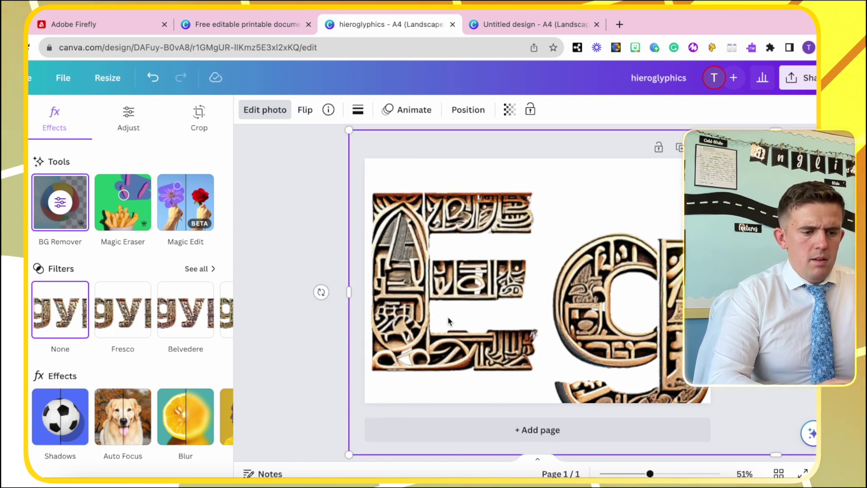
Add a second page with the lettering pasted and its left side trimmed.
{"action": "left_click", "coordinate": [513, 446]}
{"action": "left_click", "coordinate": [517, 431]}
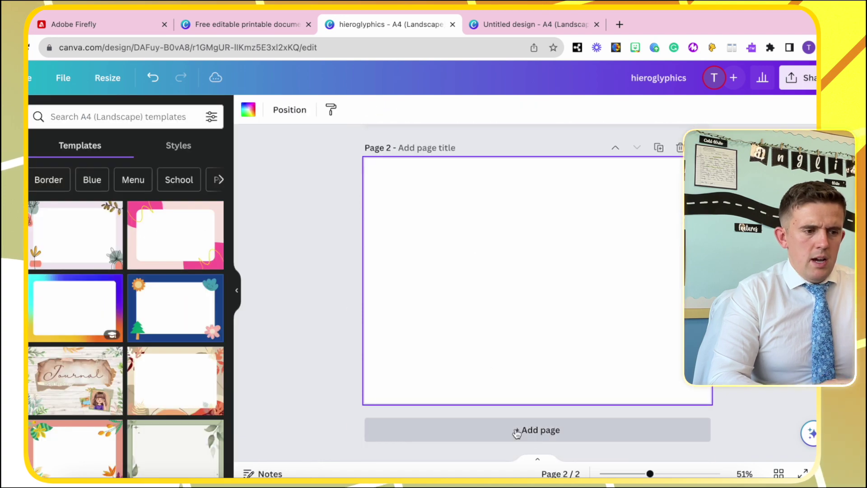
{"action": "key", "text": "ctrl+z"}
{"action": "left_click_drag", "start_coordinate": [347, 293], "coordinate": [490, 296]}
Switch to the four-page 'Maths' lettering design and scroll through its pages.
{"action": "left_click", "coordinate": [501, 25]}
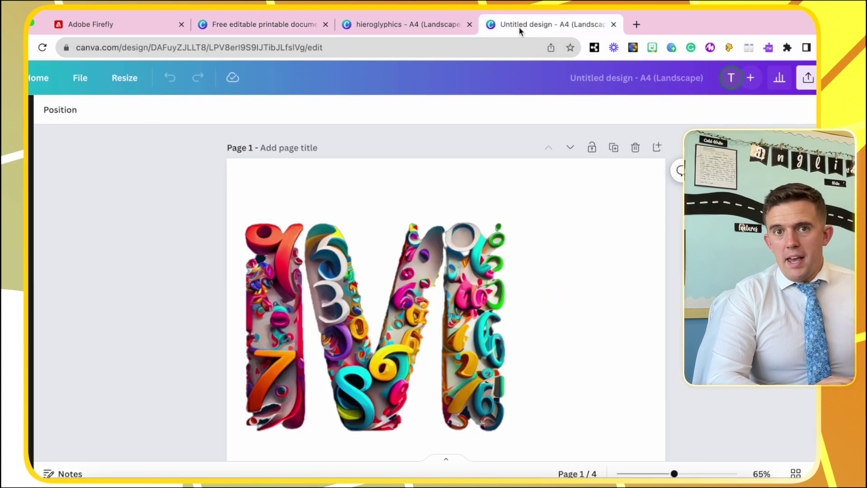
{"action": "scroll", "coordinate": [437, 361], "scroll_direction": "down", "scroll_amount": 20}
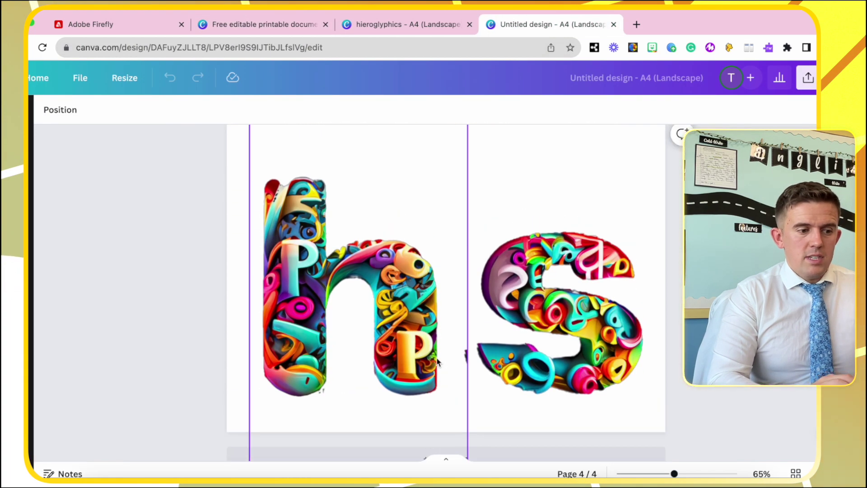
{"action": "left_click", "coordinate": [436, 361]}
{"action": "scroll", "coordinate": [372, 364], "scroll_direction": "up", "scroll_amount": 5}
{"action": "scroll", "coordinate": [372, 359], "scroll_direction": "up", "scroll_amount": 4}
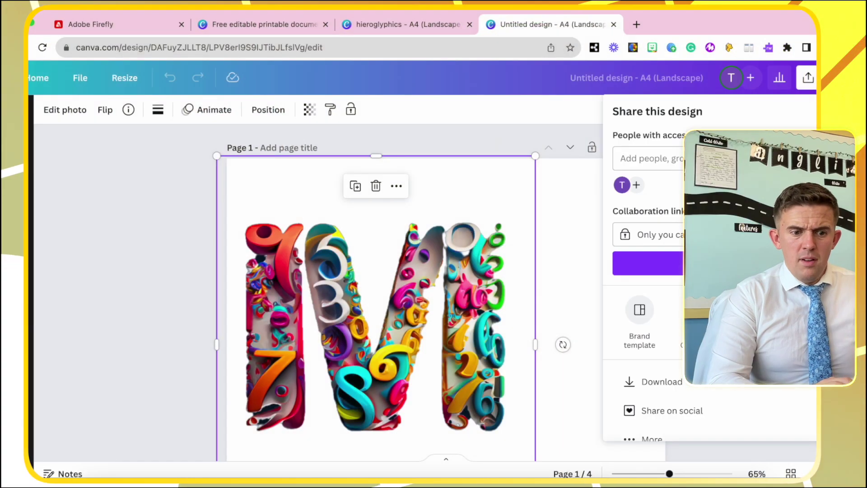
Check the available file types under Share > Download, then close it.
{"action": "left_click", "coordinate": [655, 382]}
{"action": "left_click", "coordinate": [648, 162]}
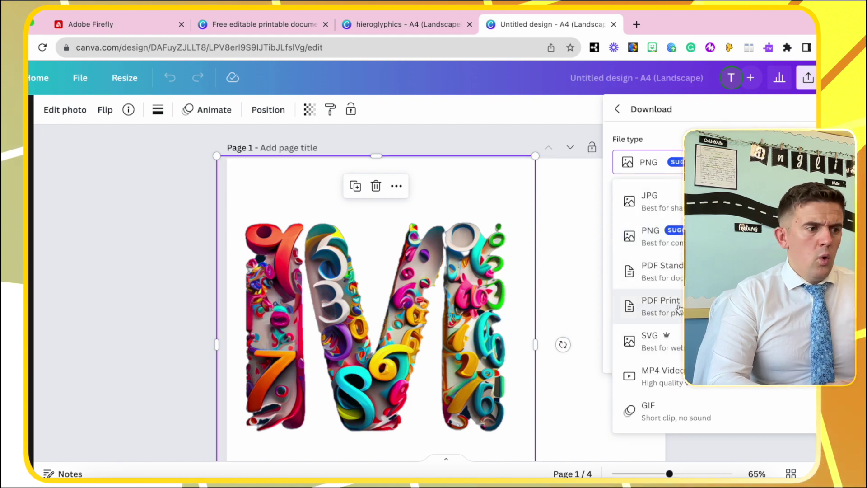
{"action": "left_click", "coordinate": [536, 277]}
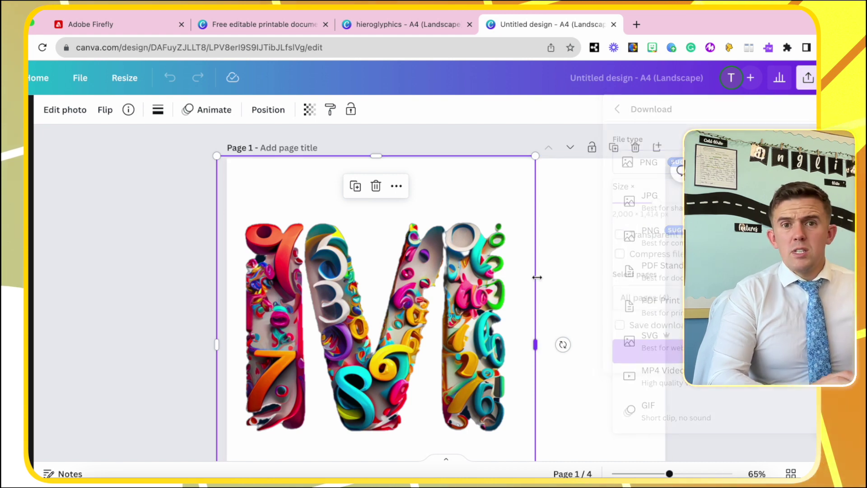
Resize a copy to Poster (Double-Sided - A3 Landscape) and open the new poster.
{"action": "left_click", "coordinate": [129, 86]}
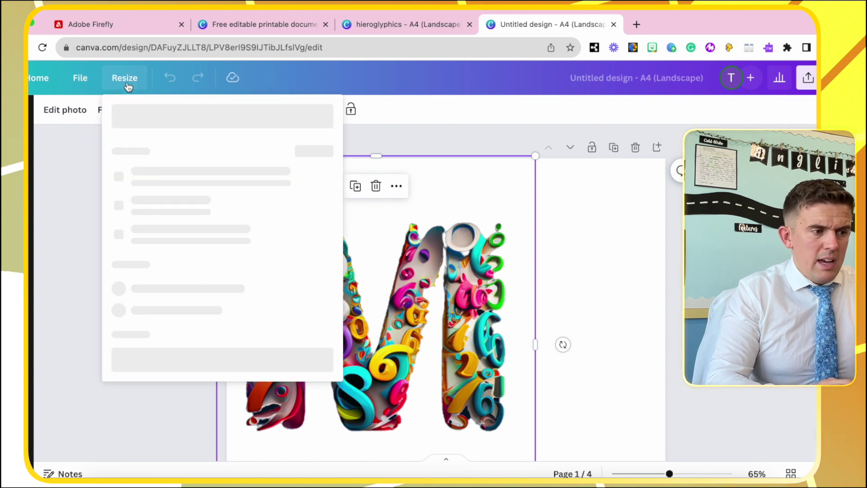
{"action": "type", "text": "a3"}
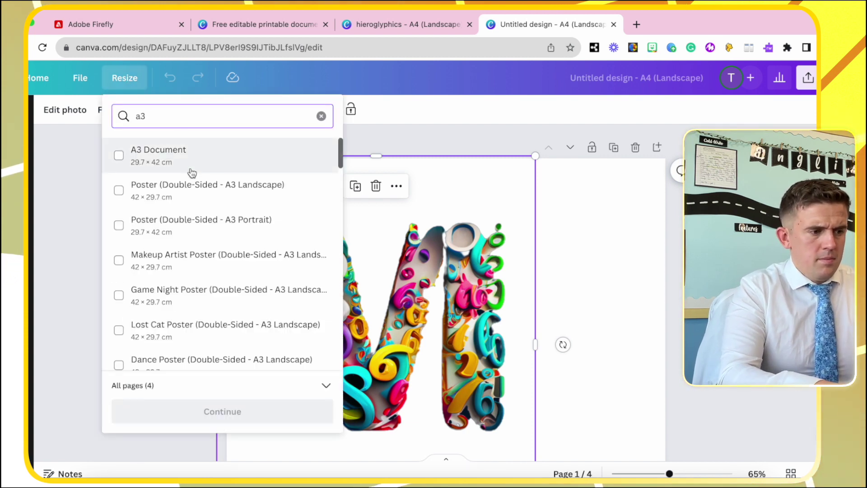
{"action": "type", "text": " landsca"}
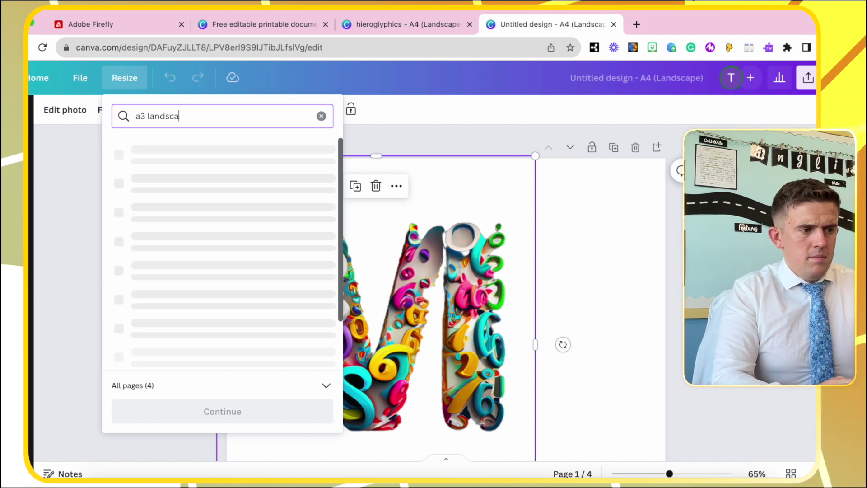
{"action": "type", "text": "pe"}
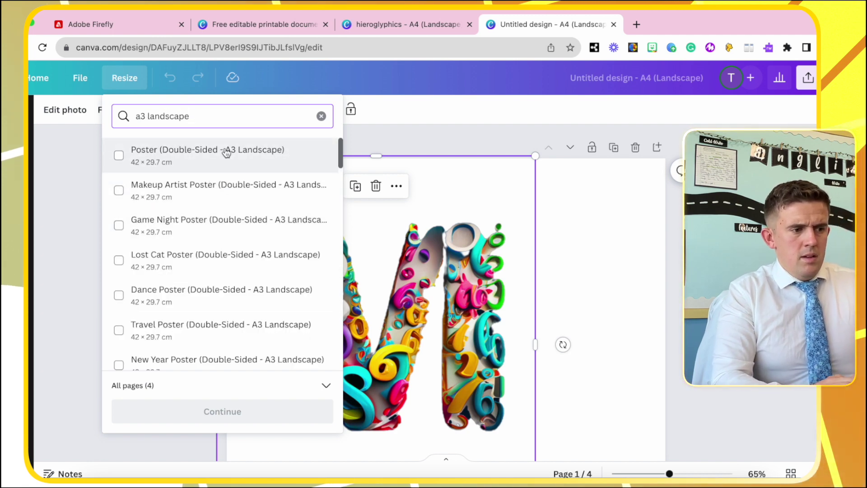
{"action": "left_click", "coordinate": [227, 152]}
{"action": "left_click", "coordinate": [253, 411]}
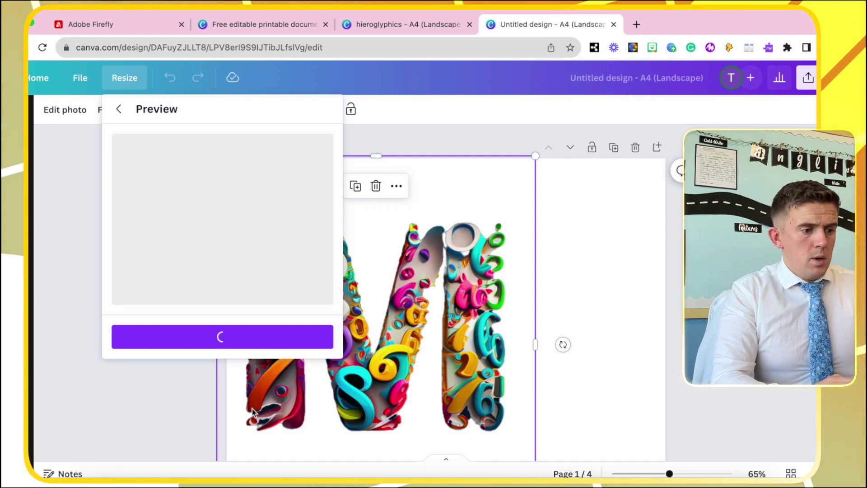
{"action": "left_click", "coordinate": [243, 427]}
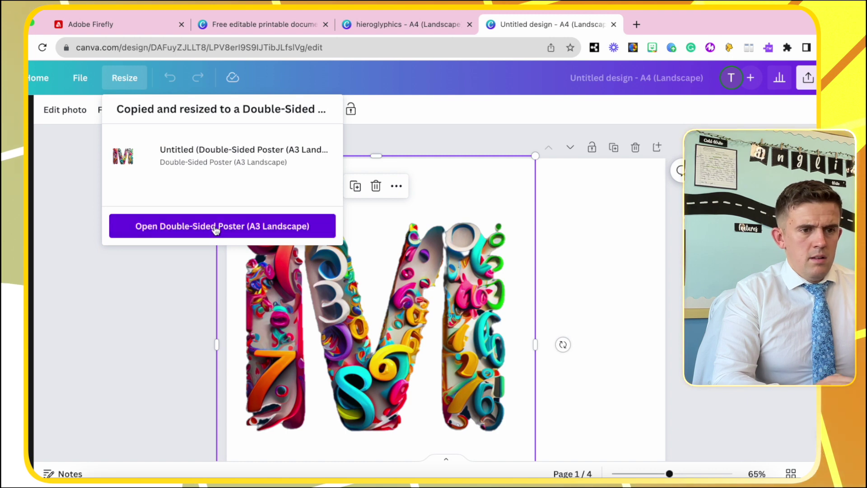
{"action": "left_click", "coordinate": [213, 226]}
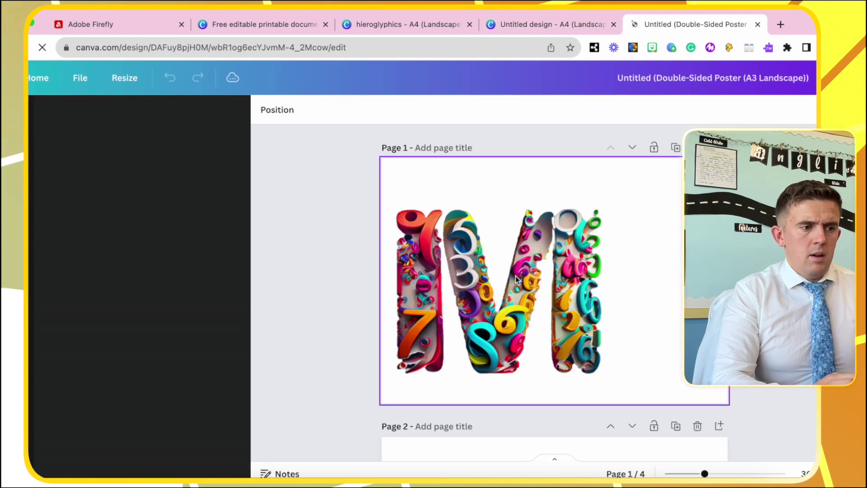